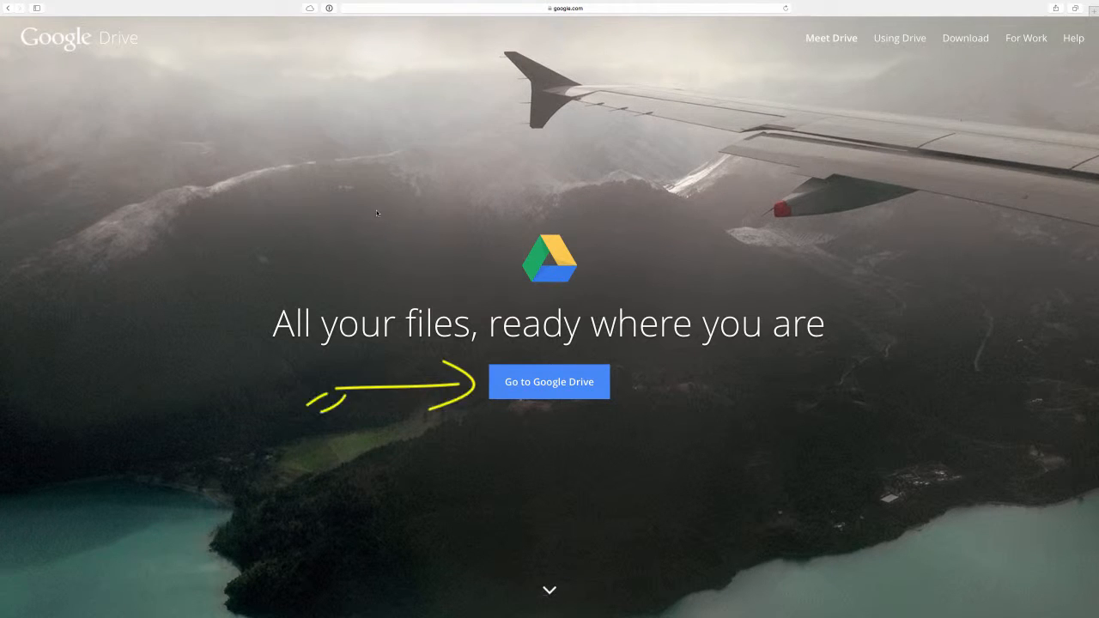
Open Google Drive and create a new blank Google Form.
click(531, 394)
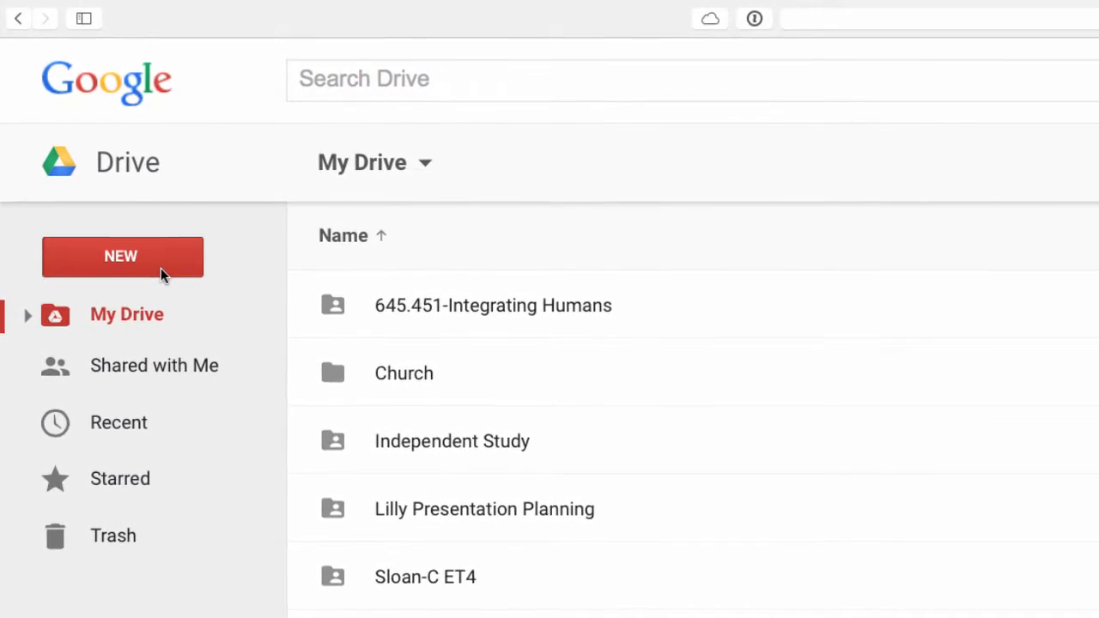
click(145, 244)
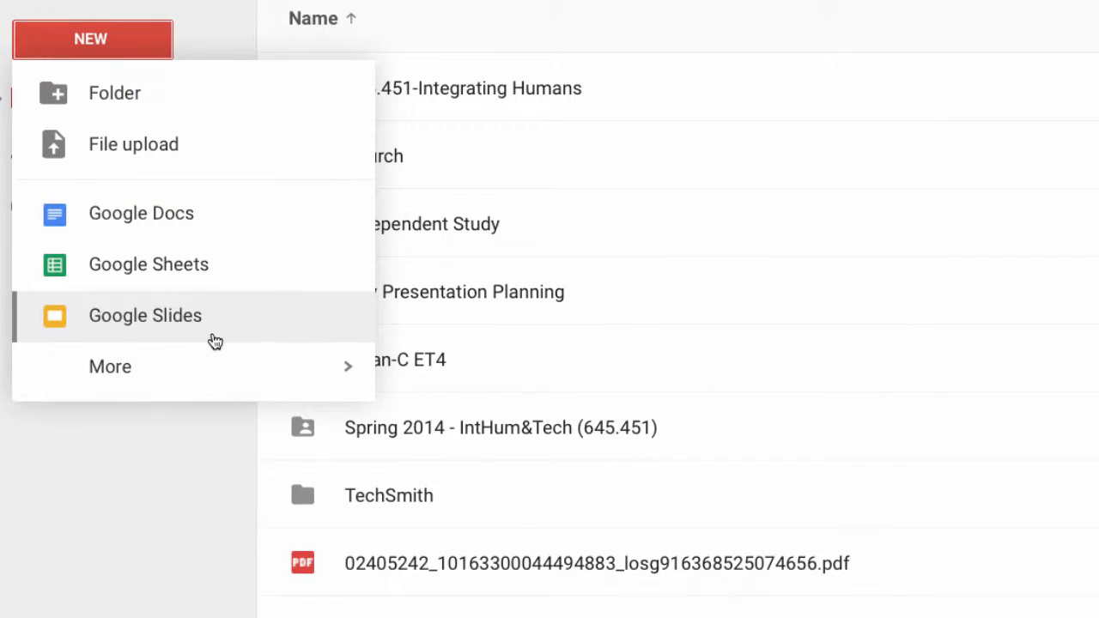
mouse_move(229, 419)
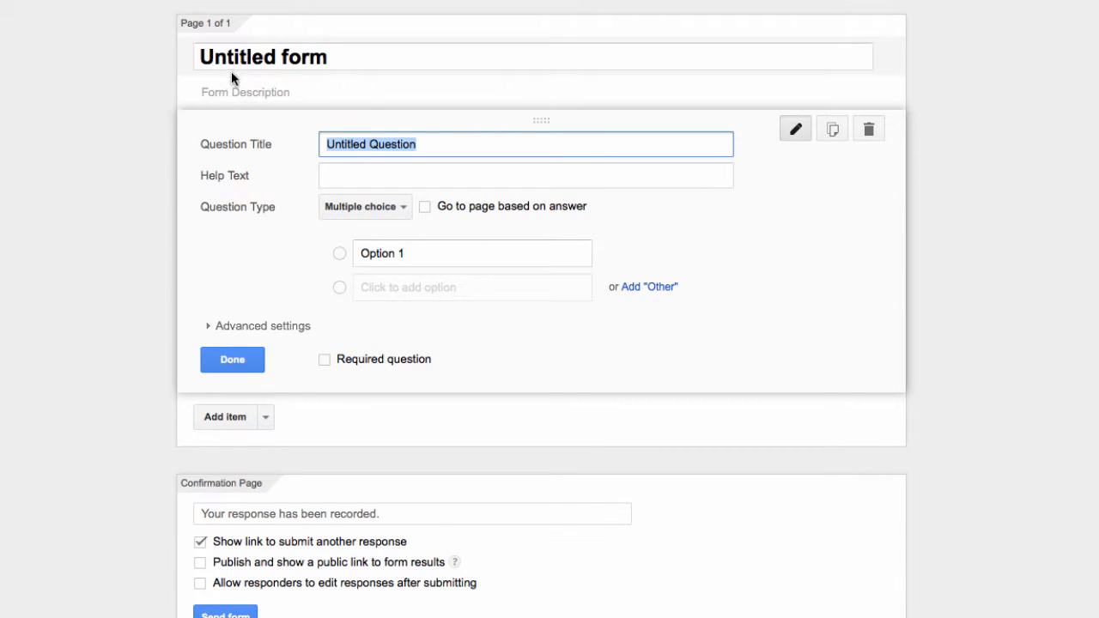
Title the form "Project Team Peer Assessment" and describe it as "Rate your peers on their contributions to the project.".
click(342, 55)
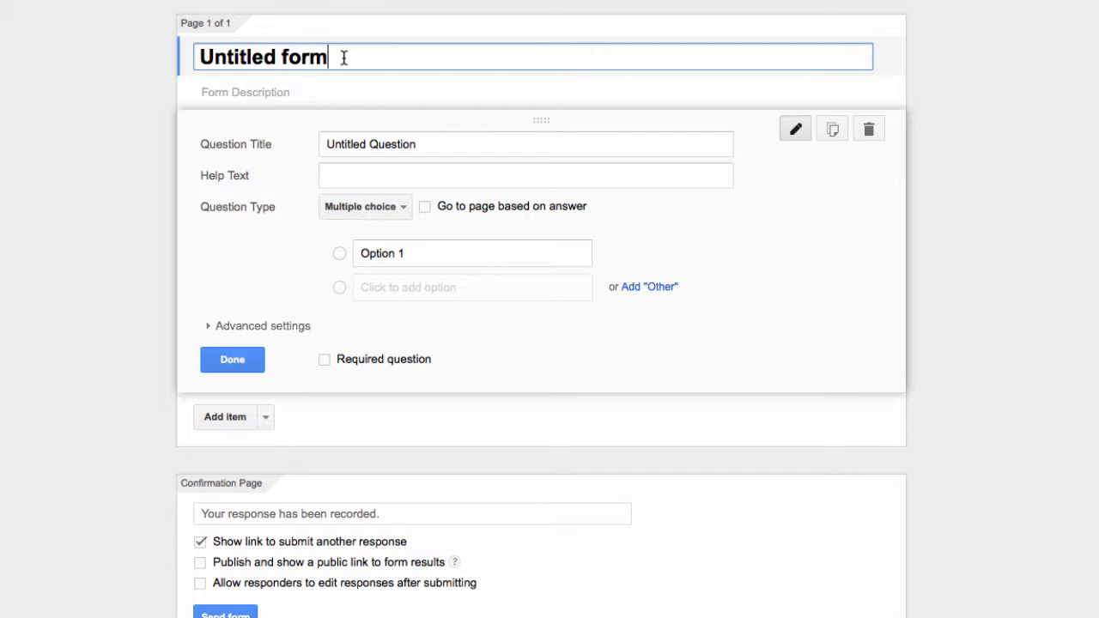
drag(335, 57, 180, 61)
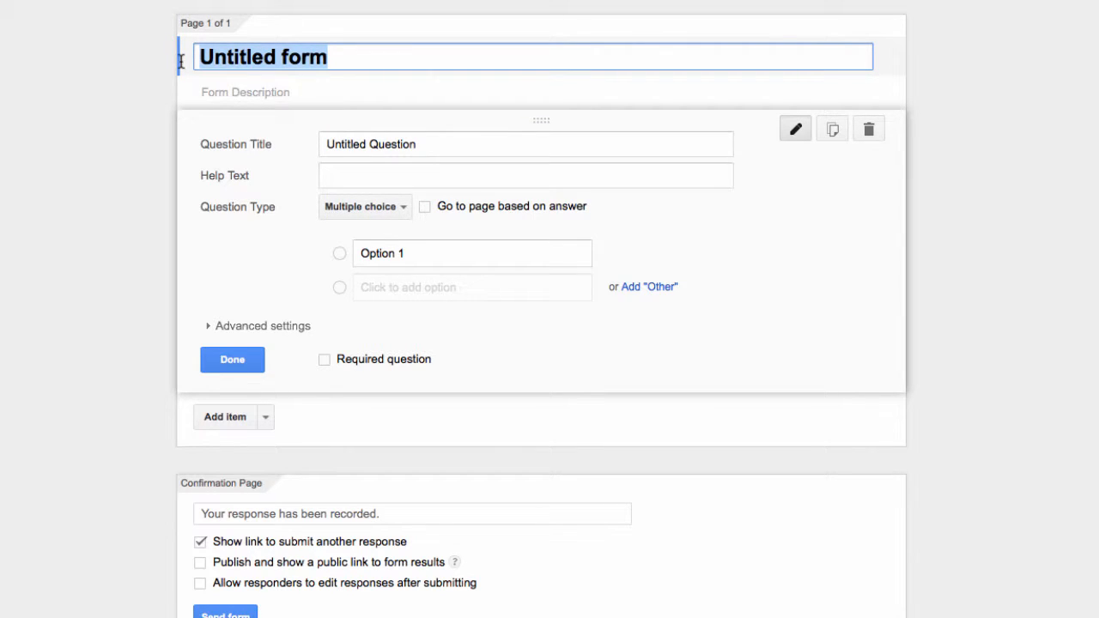
text(Project Team Peer Assessment)
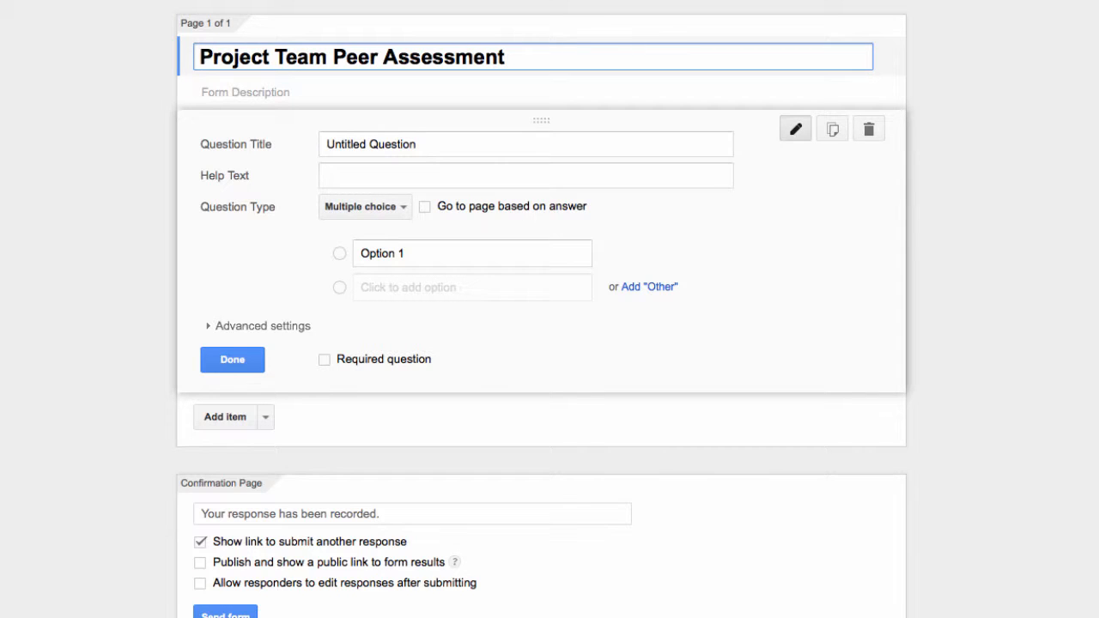
click(229, 92)
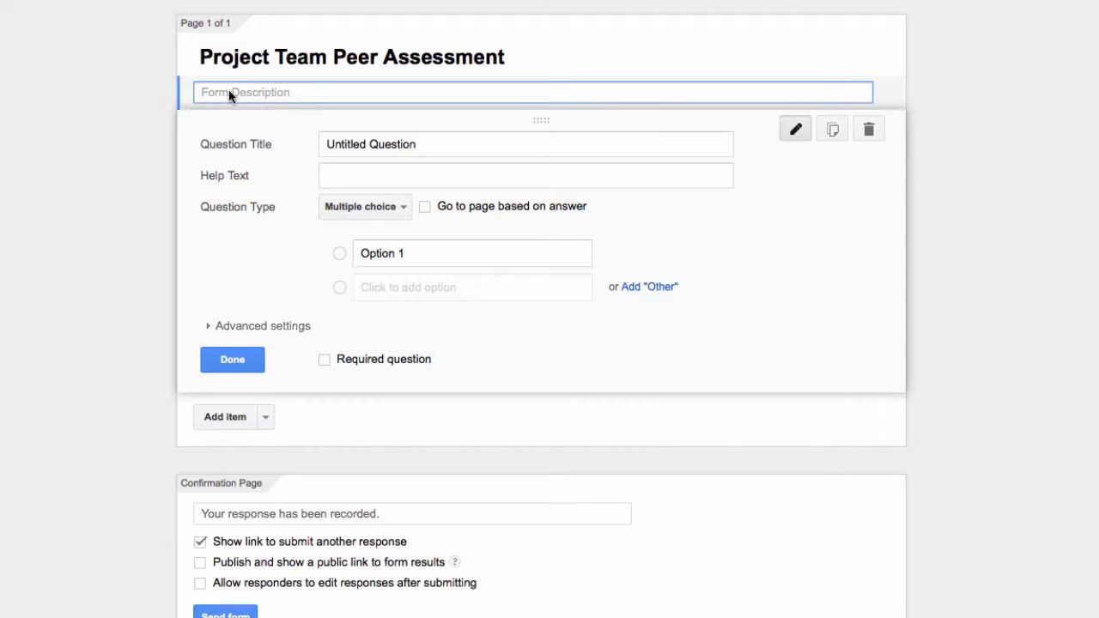
text(Rate your peers on their contributions to the project.)
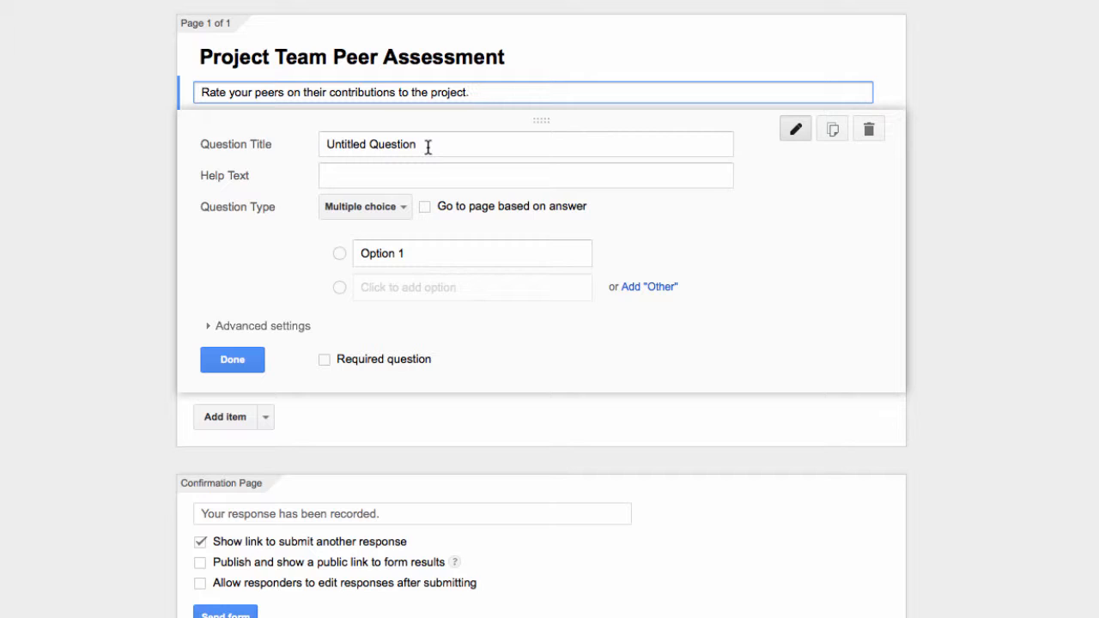
Set up the first question as a required Text question titled "Peer Name".
drag(428, 147, 272, 144)
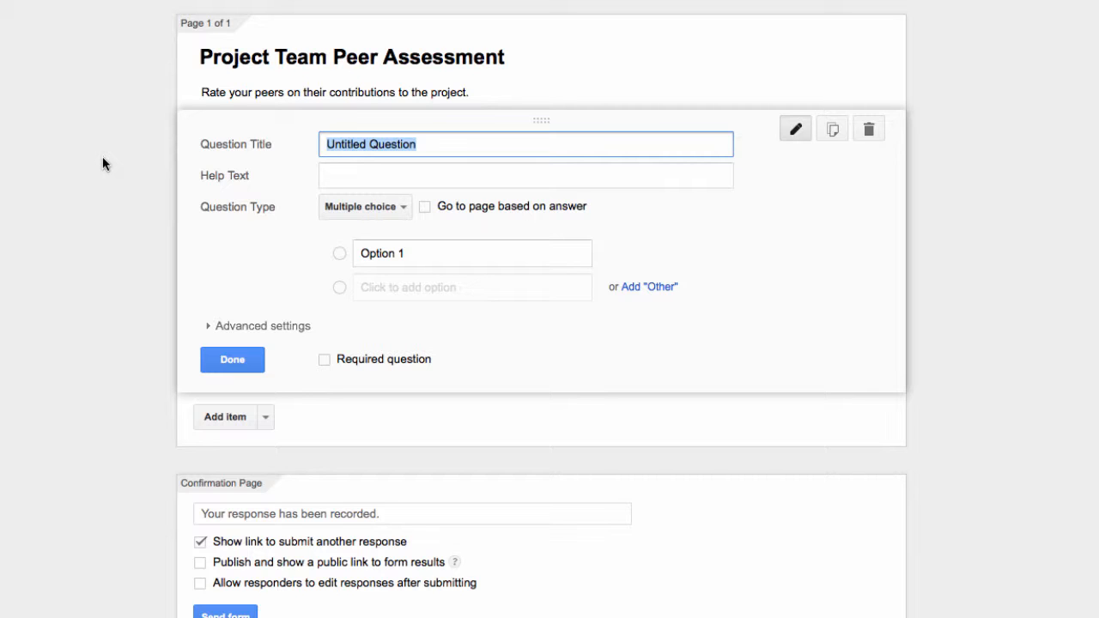
text(Peer Name)
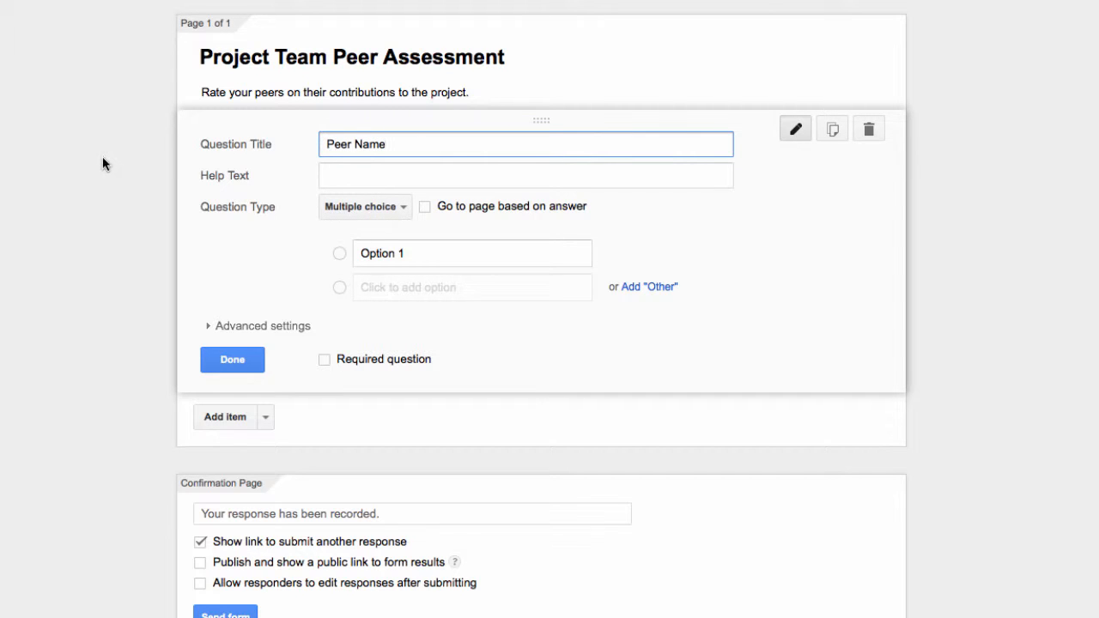
click(340, 208)
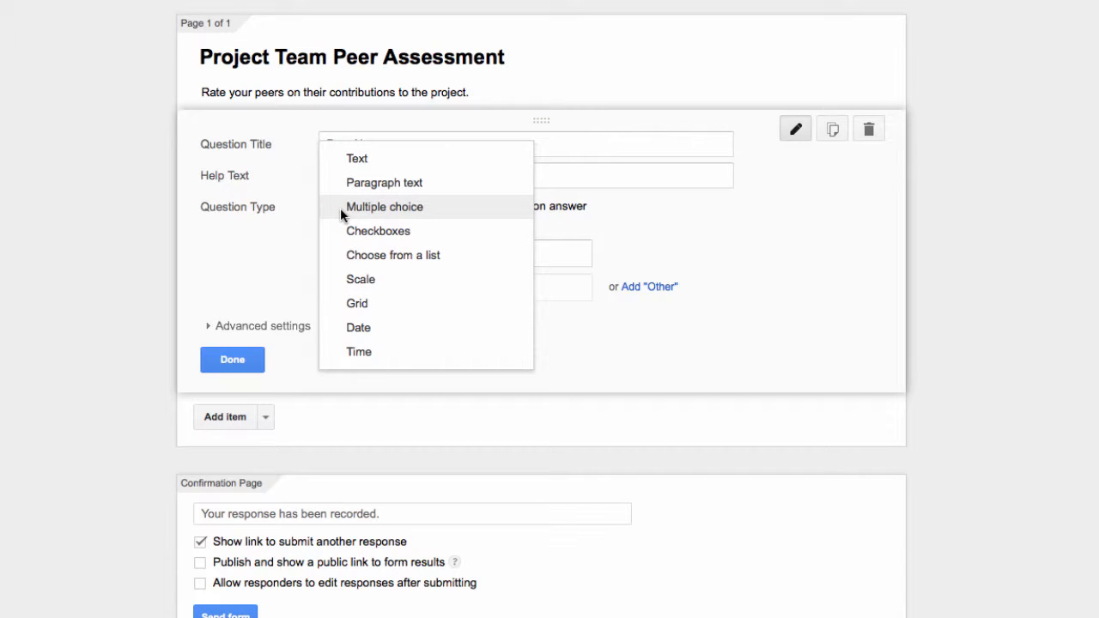
click(353, 160)
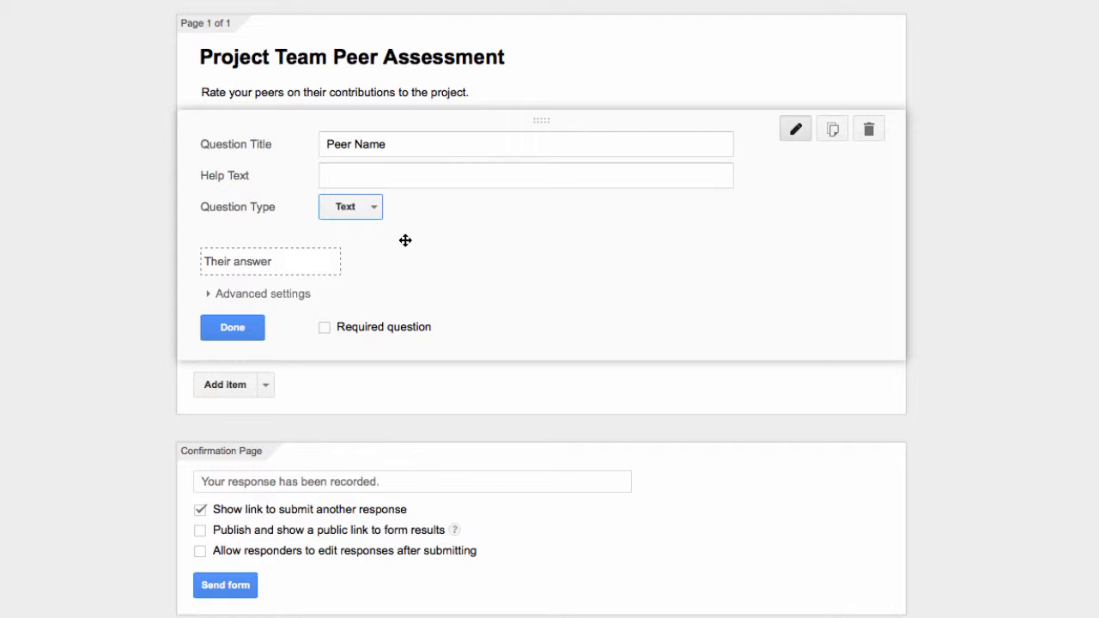
click(325, 329)
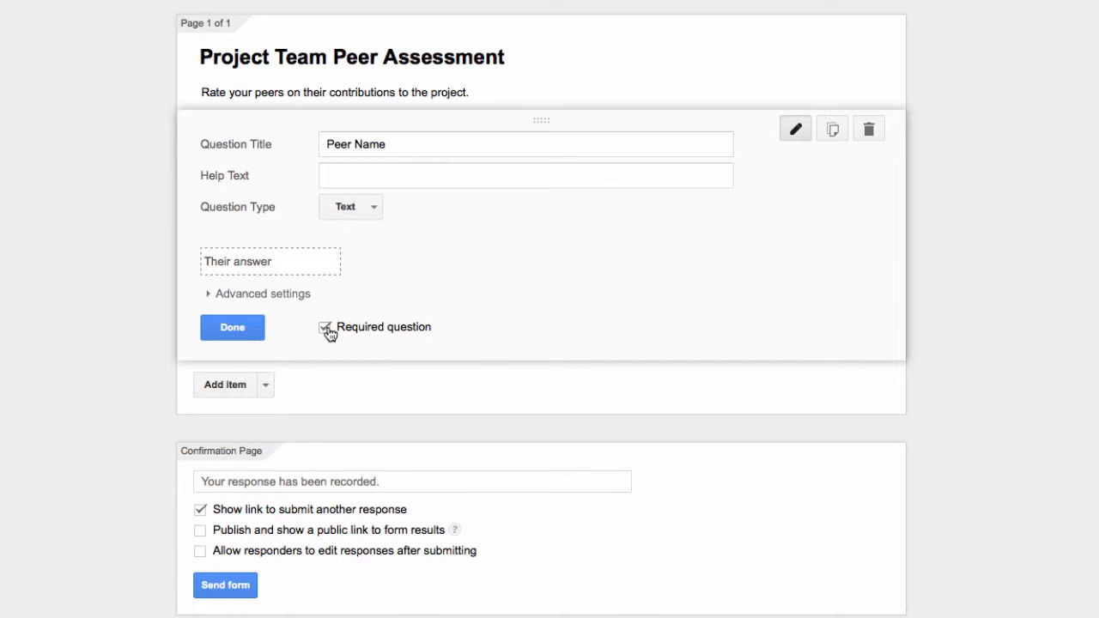
click(251, 331)
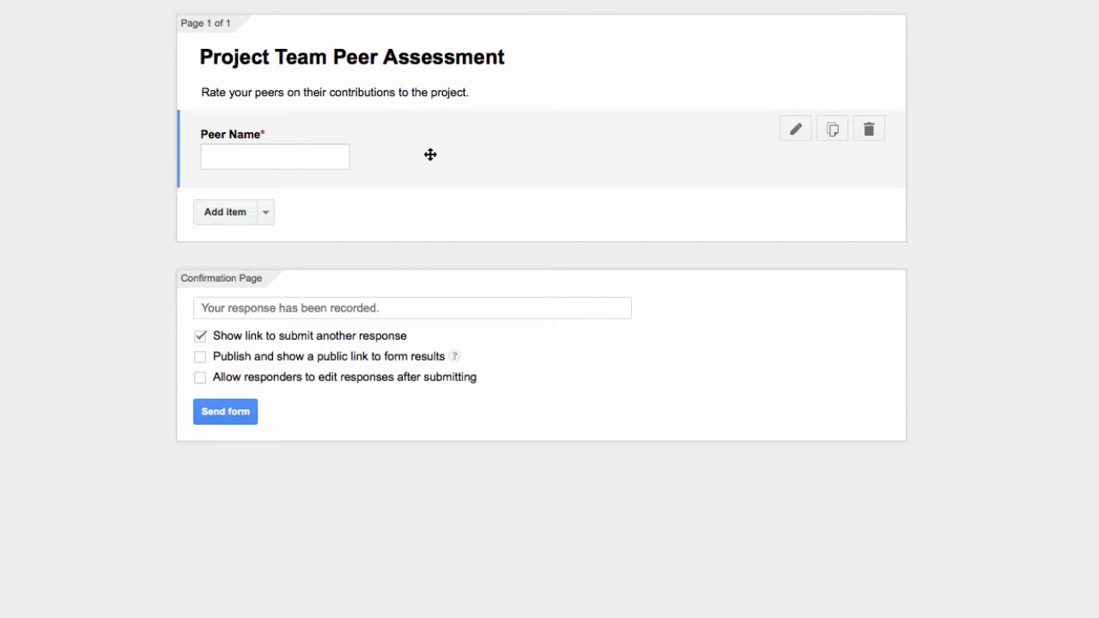
Duplicate the Peer Name question and retitle the copy "Your Name".
click(834, 130)
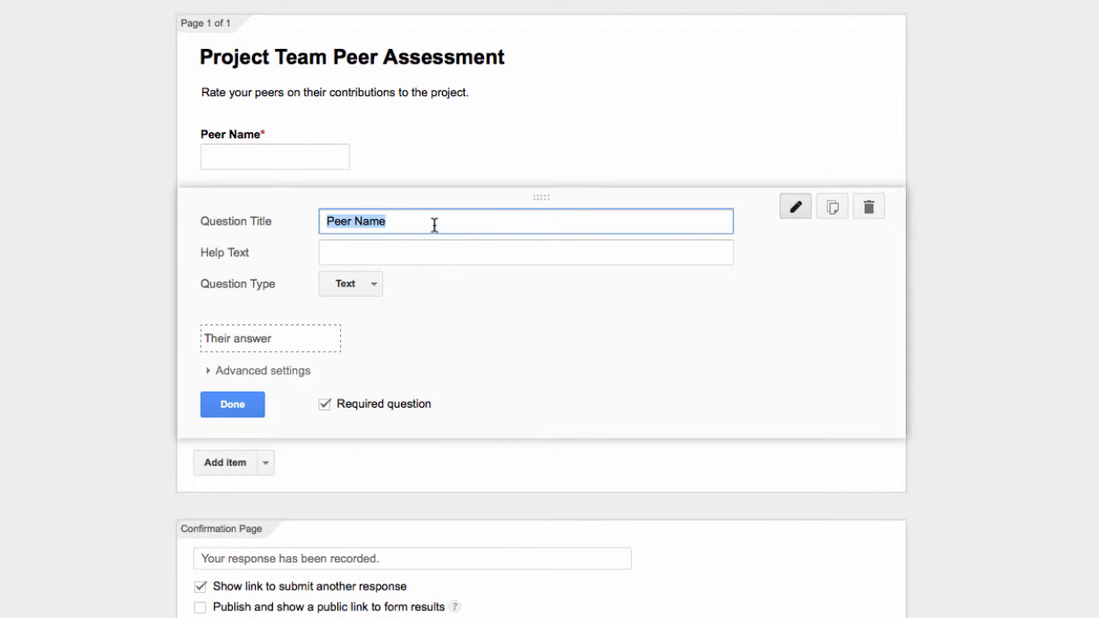
click(351, 221)
drag(350, 220, 322, 219)
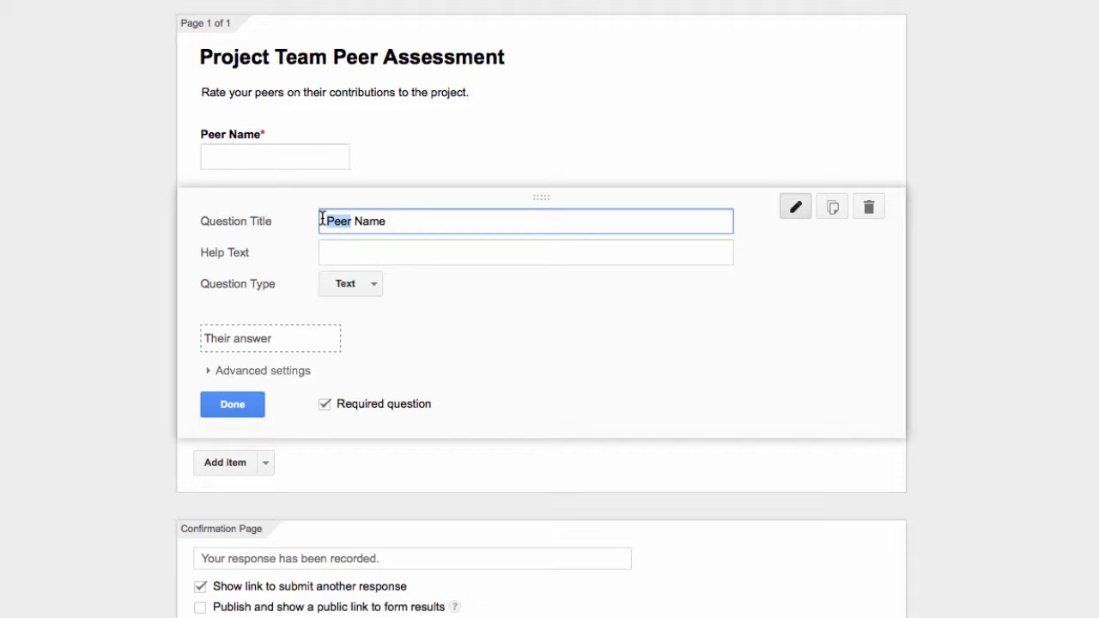
text(Your)
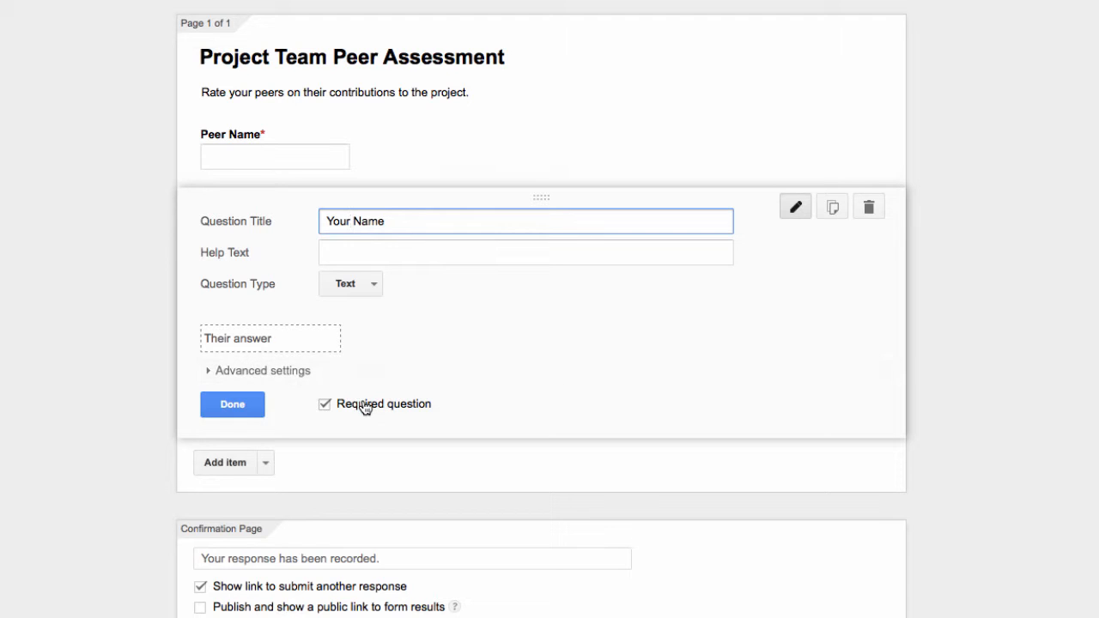
click(246, 406)
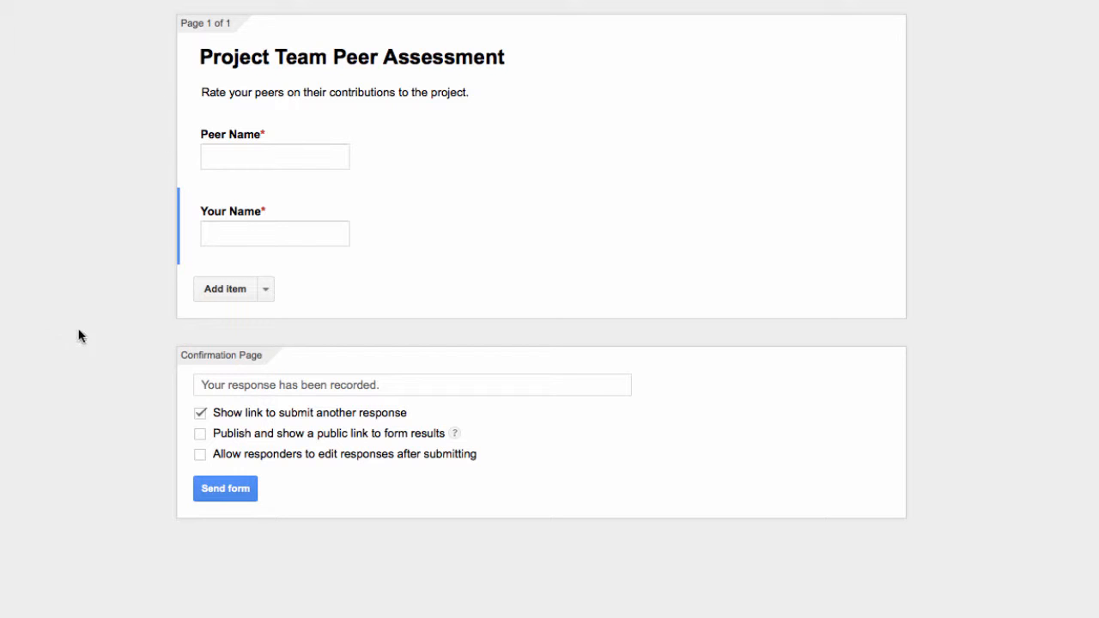
Add a Scale question titled "Availability/Responsiveness" with a range of 1 to 7.
click(225, 290)
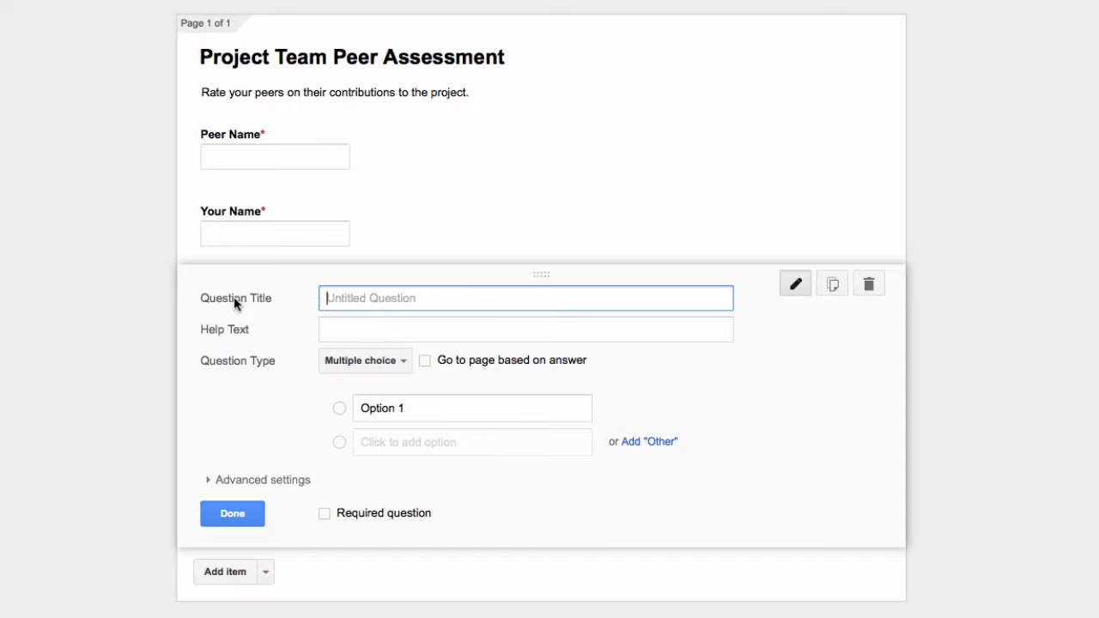
text(Availability/Responsiveness)
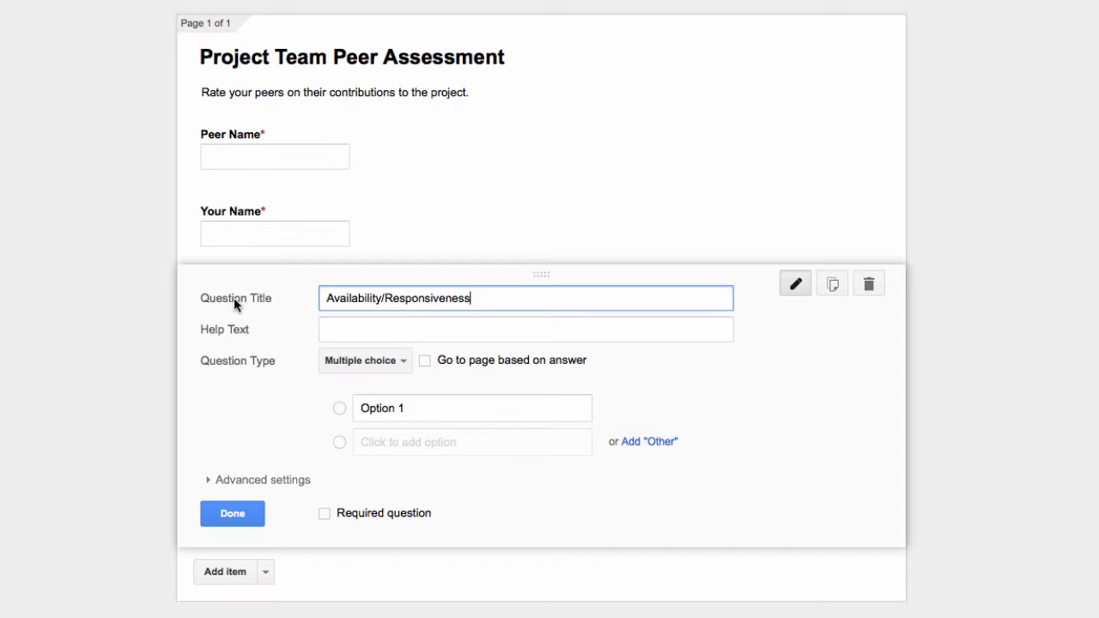
click(367, 365)
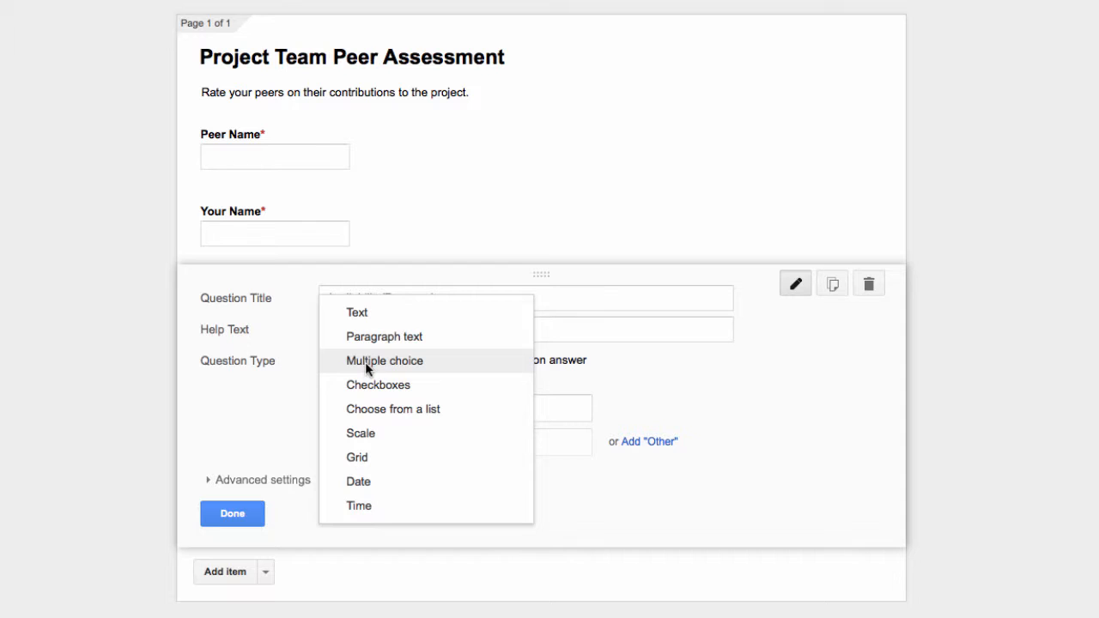
click(401, 441)
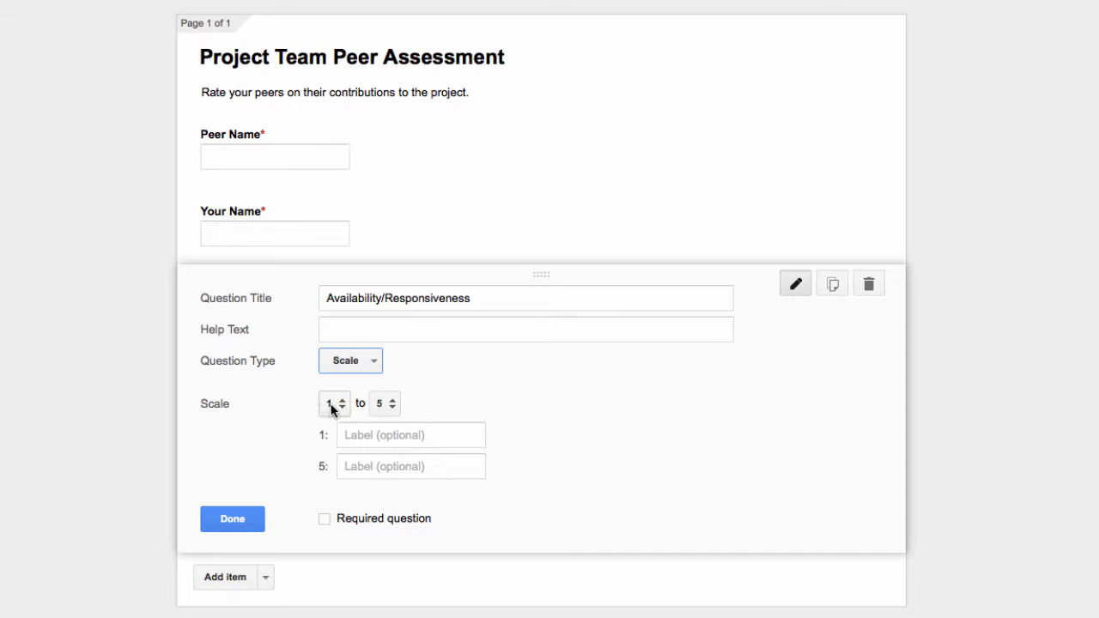
click(386, 406)
click(400, 451)
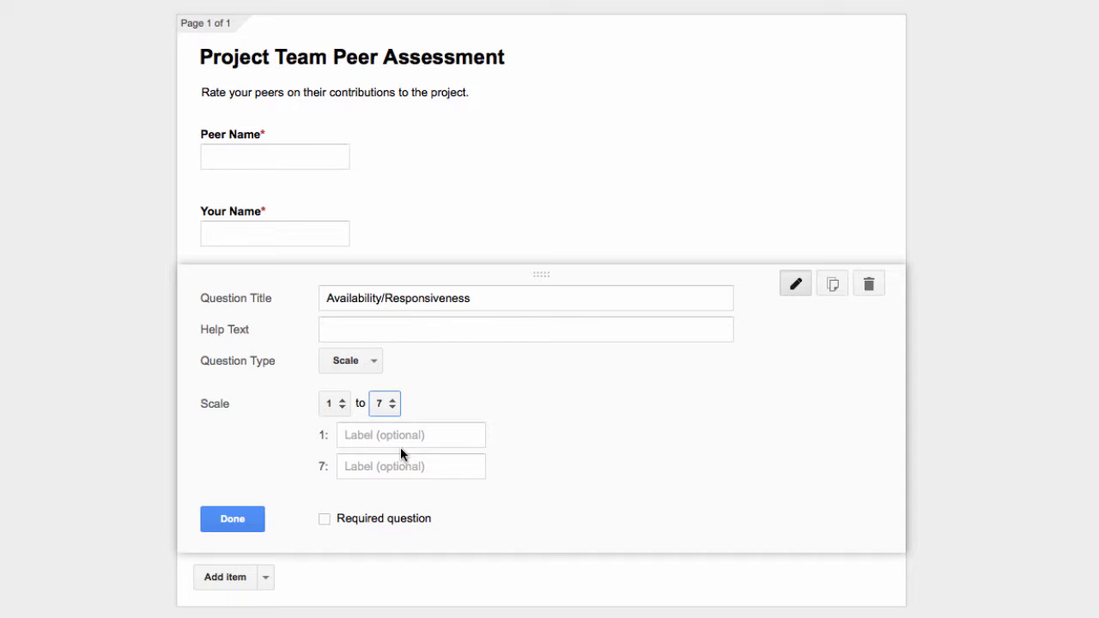
Label the scale's 1 as "Poor" and 7 as "Excellent", and make the Availability/Responsiveness question required.
click(390, 436)
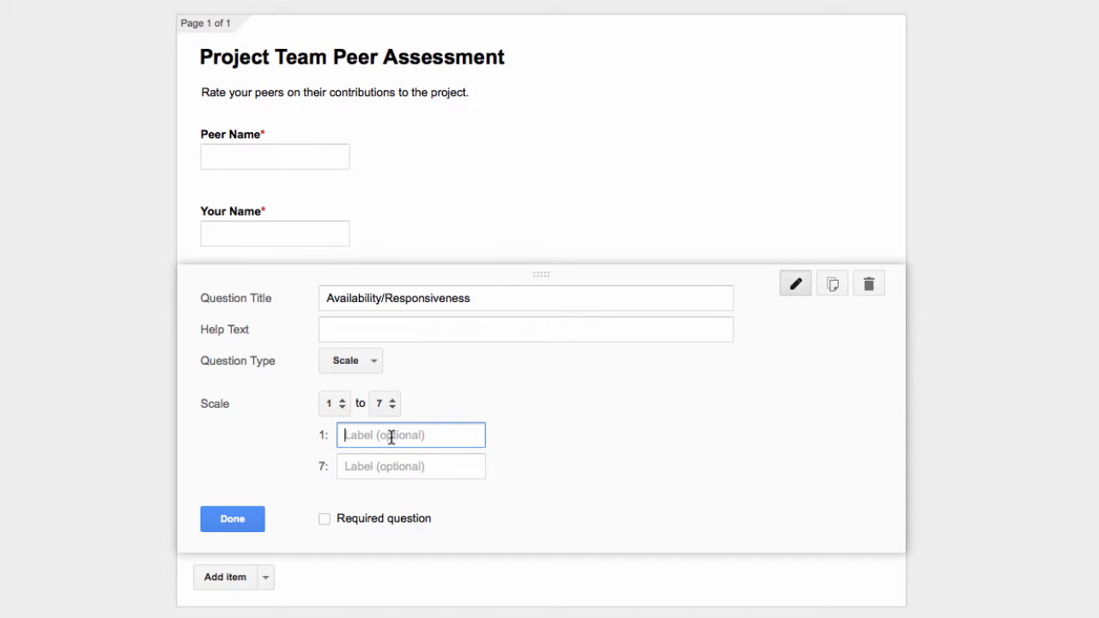
text(Poor)
key(Tab)
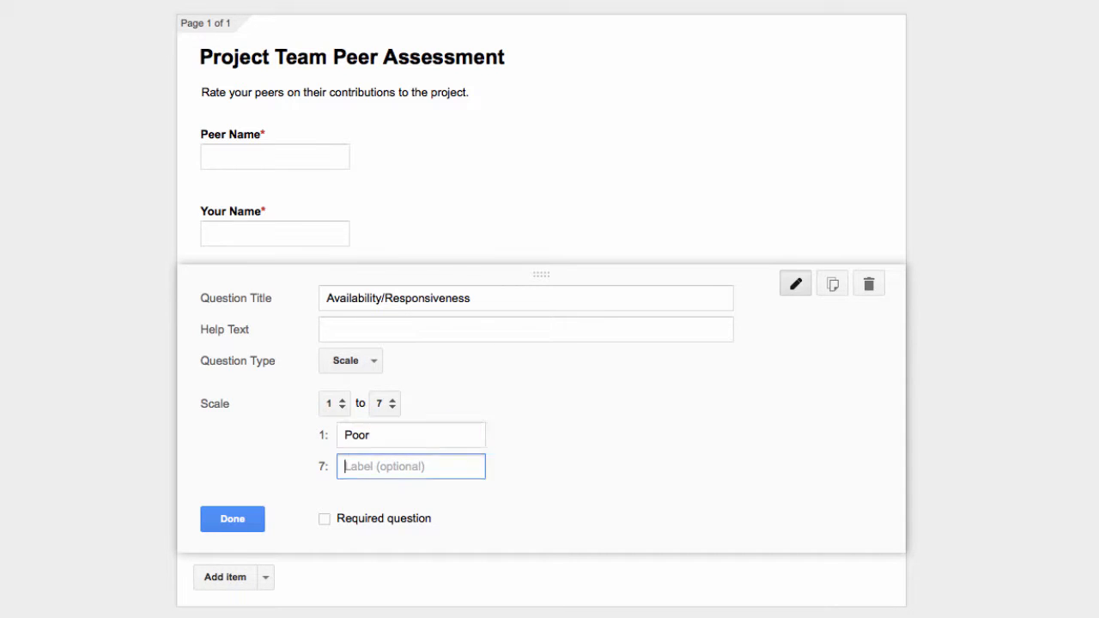
text(Excellent)
click(325, 521)
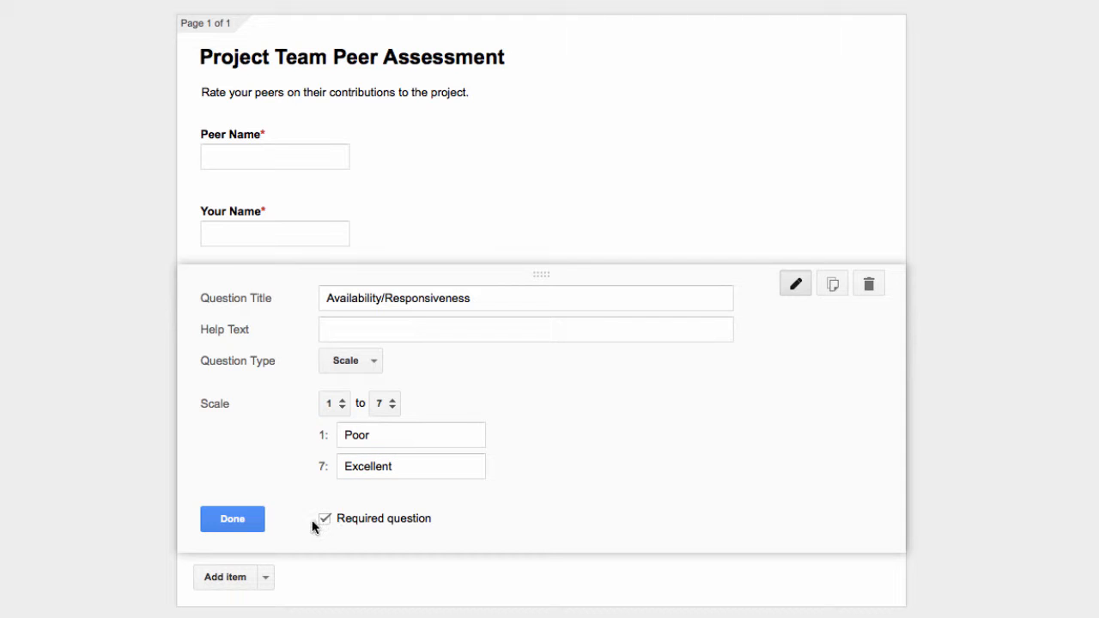
click(244, 521)
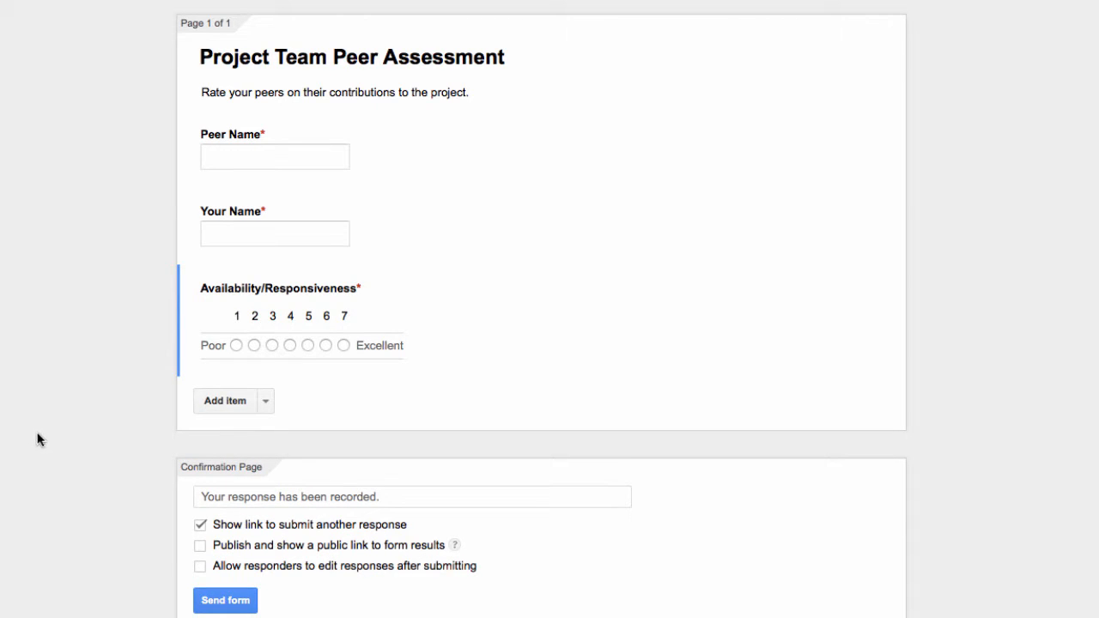
Duplicate the Availability/Responsiveness question and retitle the copy "Research Contribution Quality".
mouse_move(710, 329)
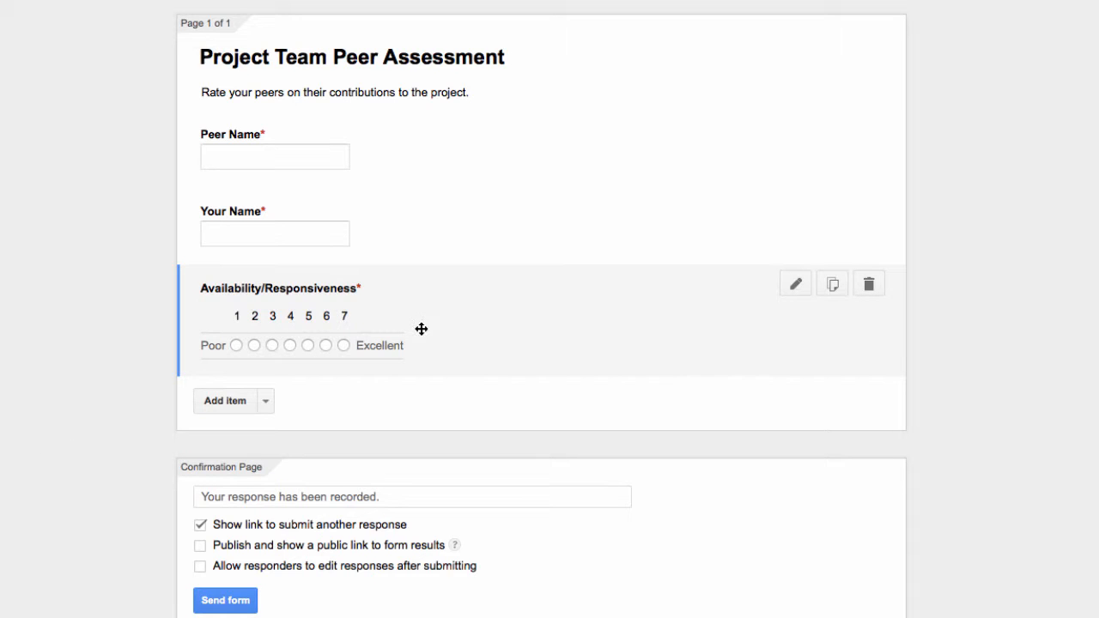
click(833, 285)
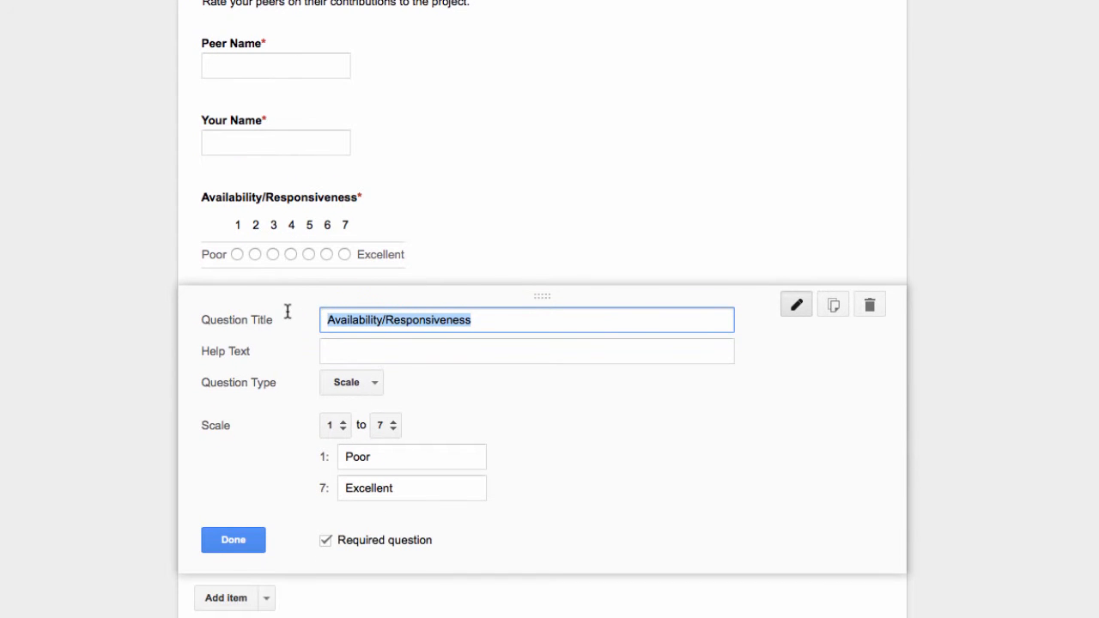
text(Research Contribution Quality)
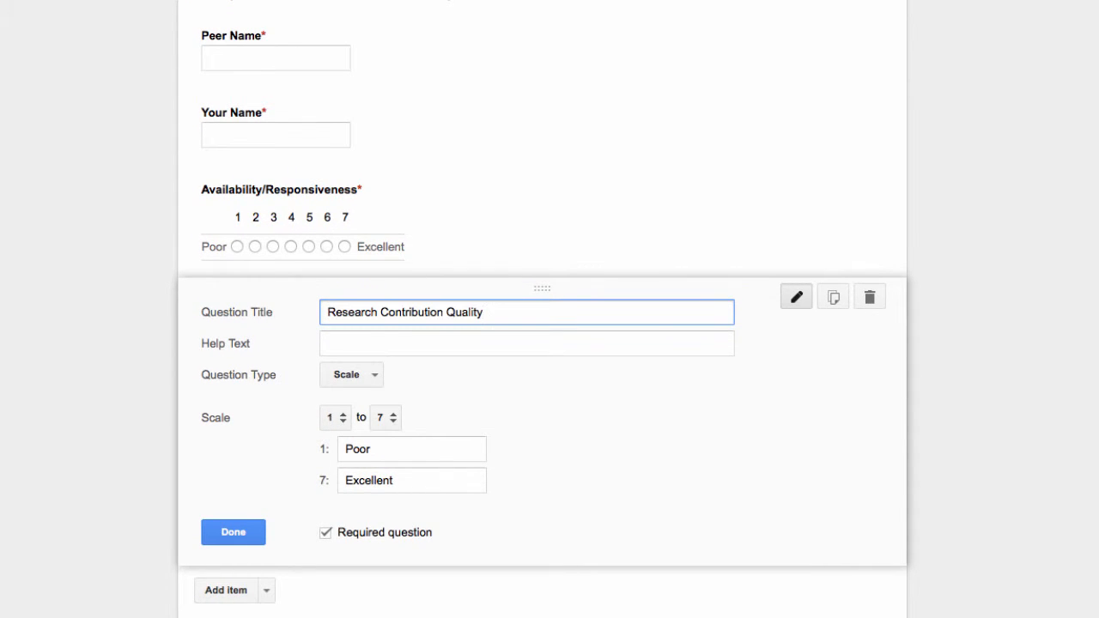
click(249, 532)
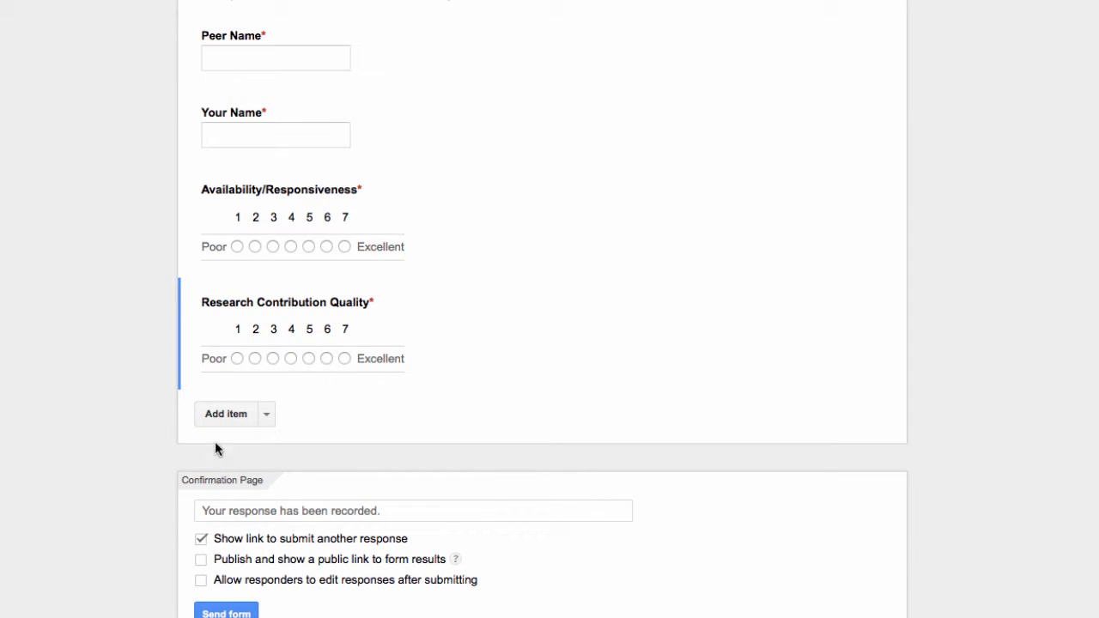
Add an optional Paragraph text question titled "Comments" after the Research Contribution Quality scale.
click(229, 414)
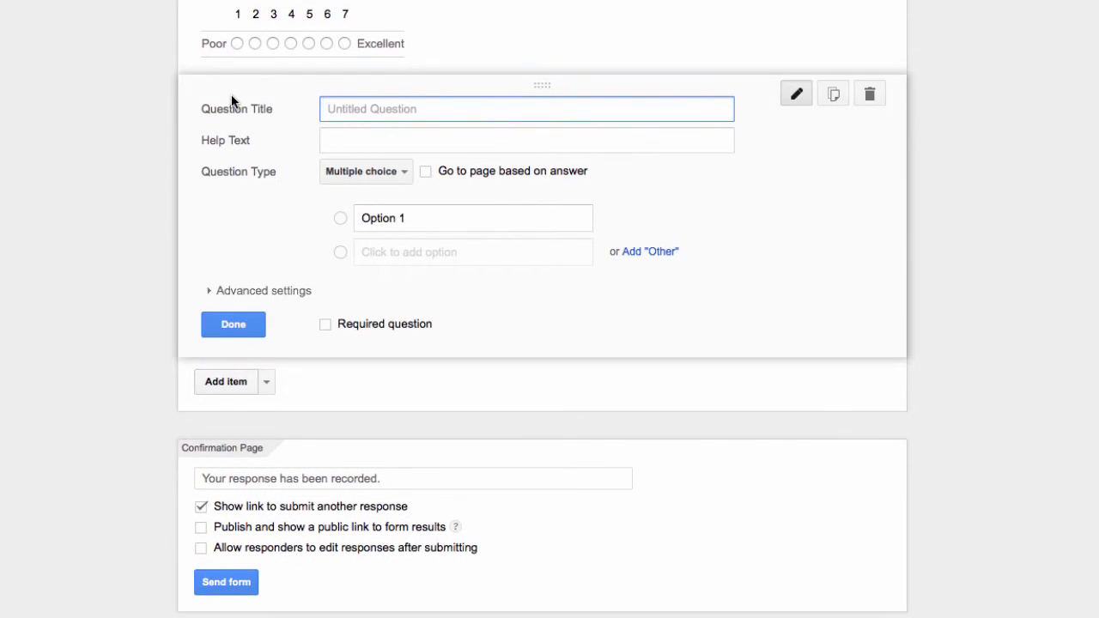
text(Comments)
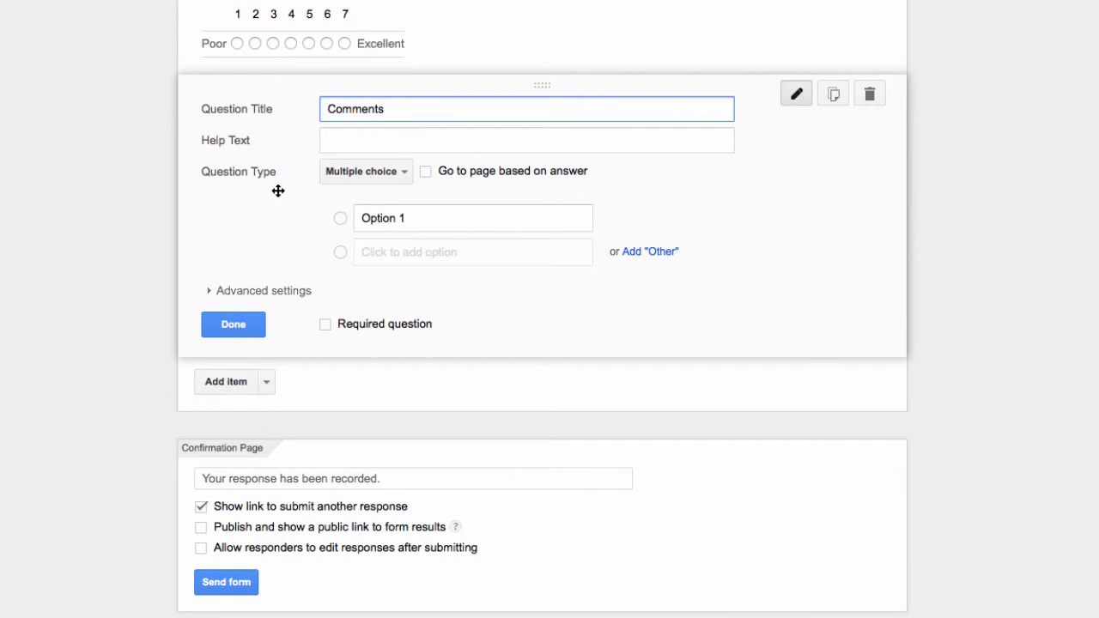
click(347, 174)
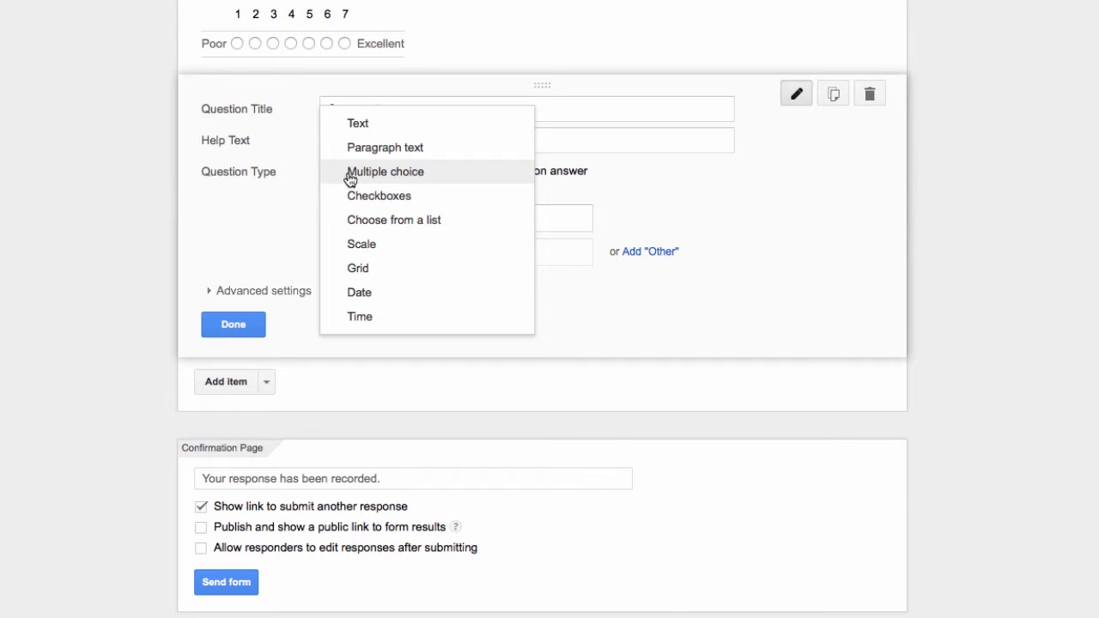
click(355, 154)
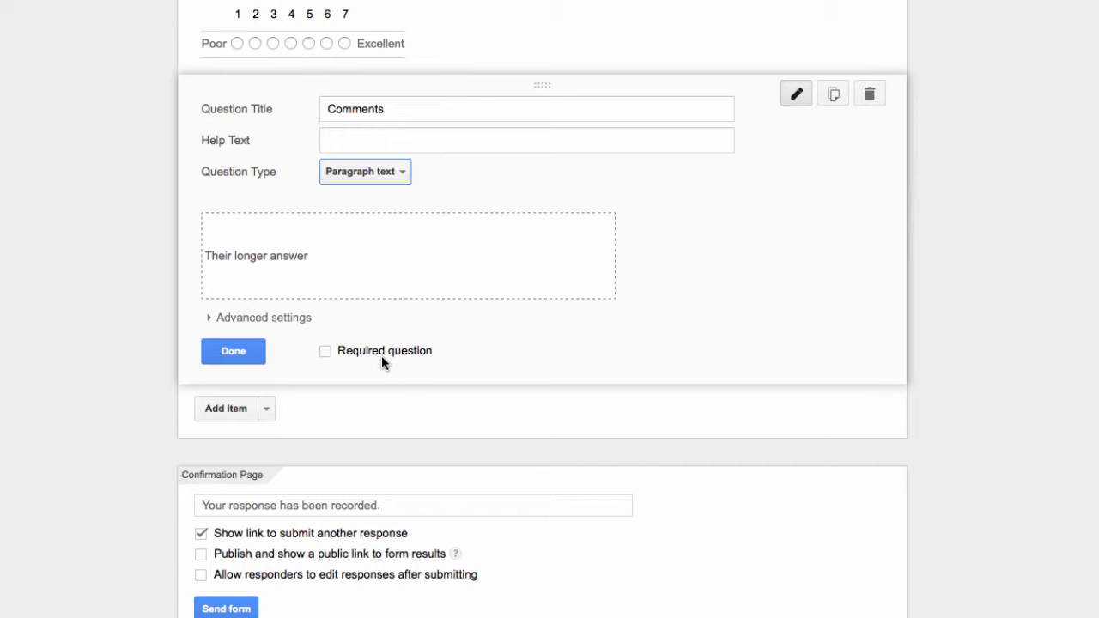
click(250, 348)
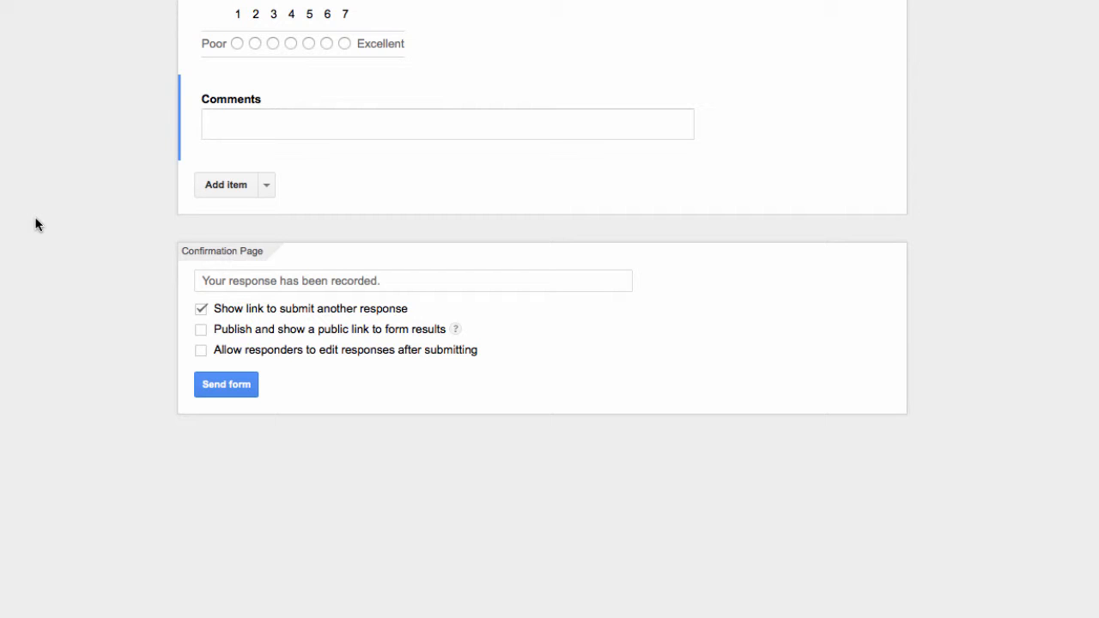
Add a required Text question titled "Proposed grade (based on contribution to team)" after the Comments question.
click(226, 186)
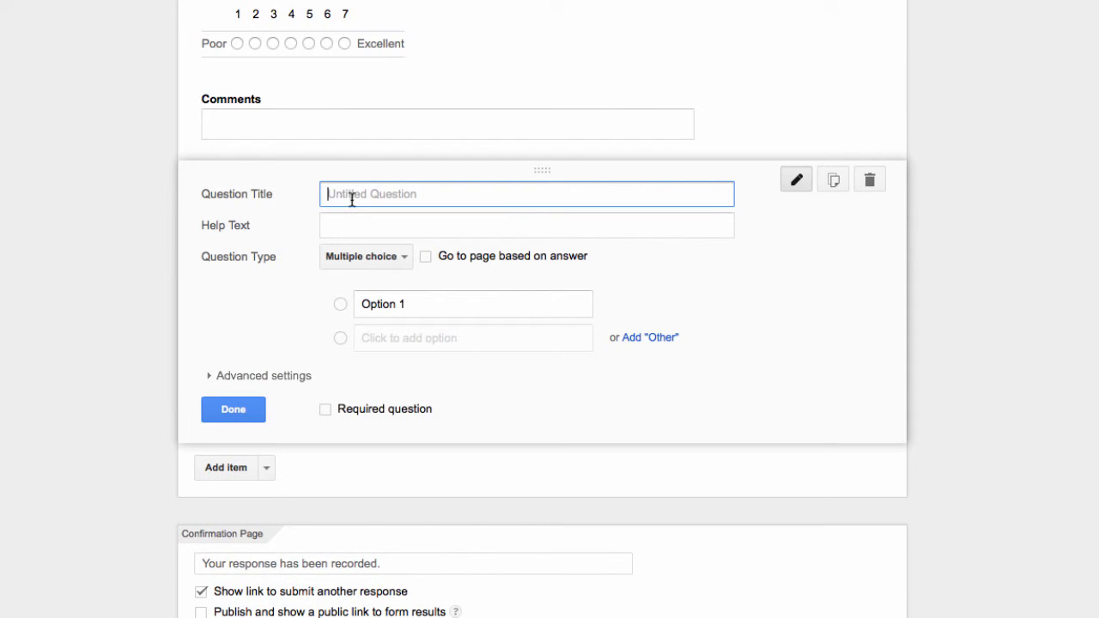
text(Proposed grade (based on contribution to team))
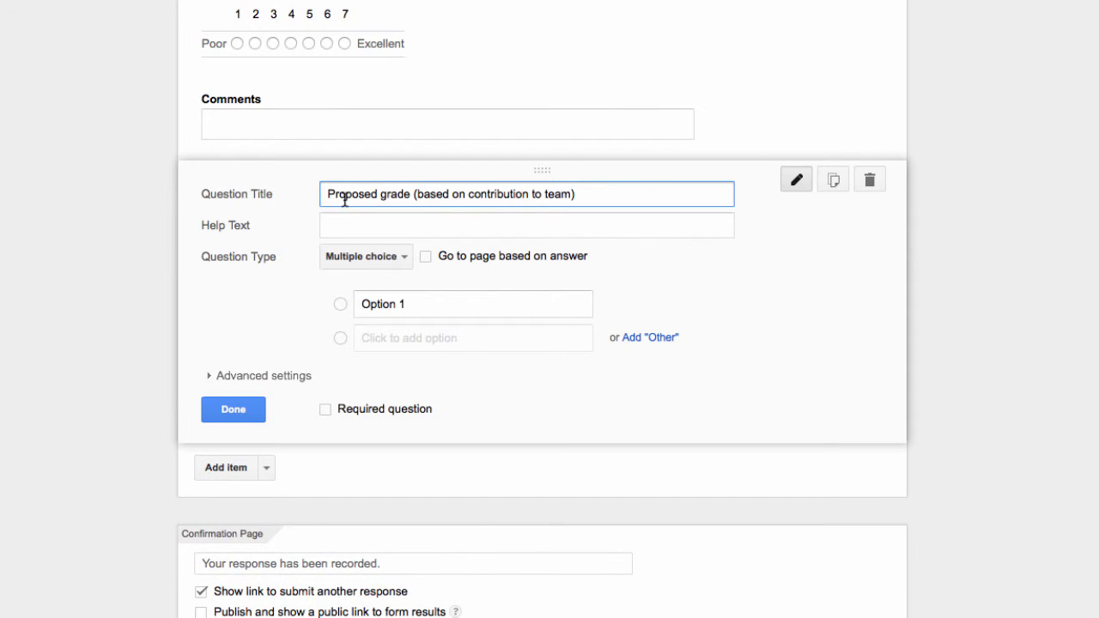
click(352, 259)
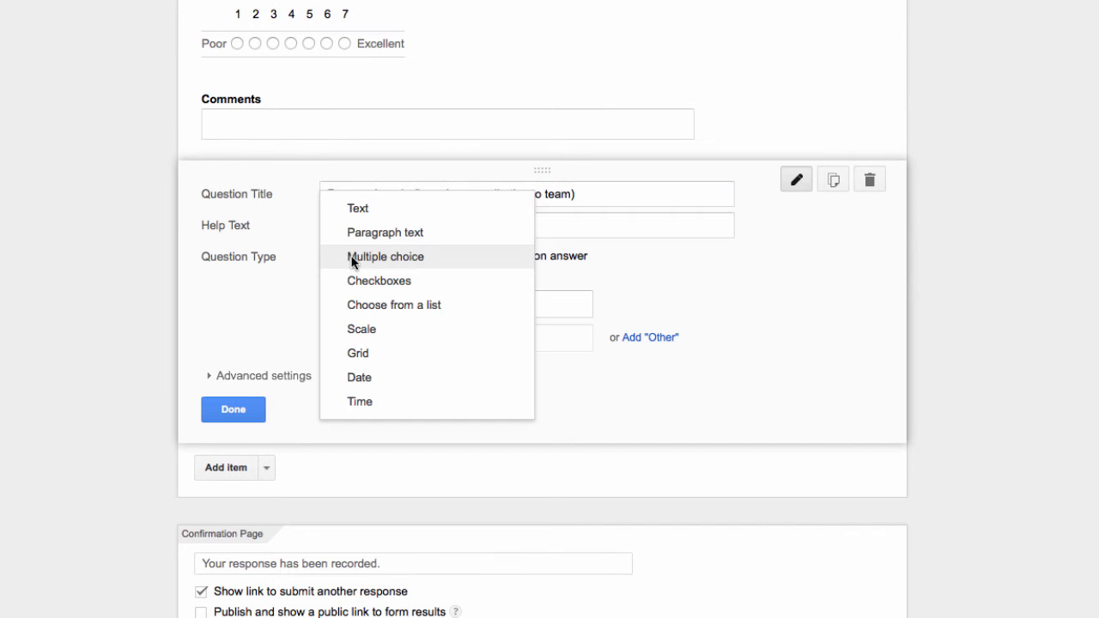
click(361, 209)
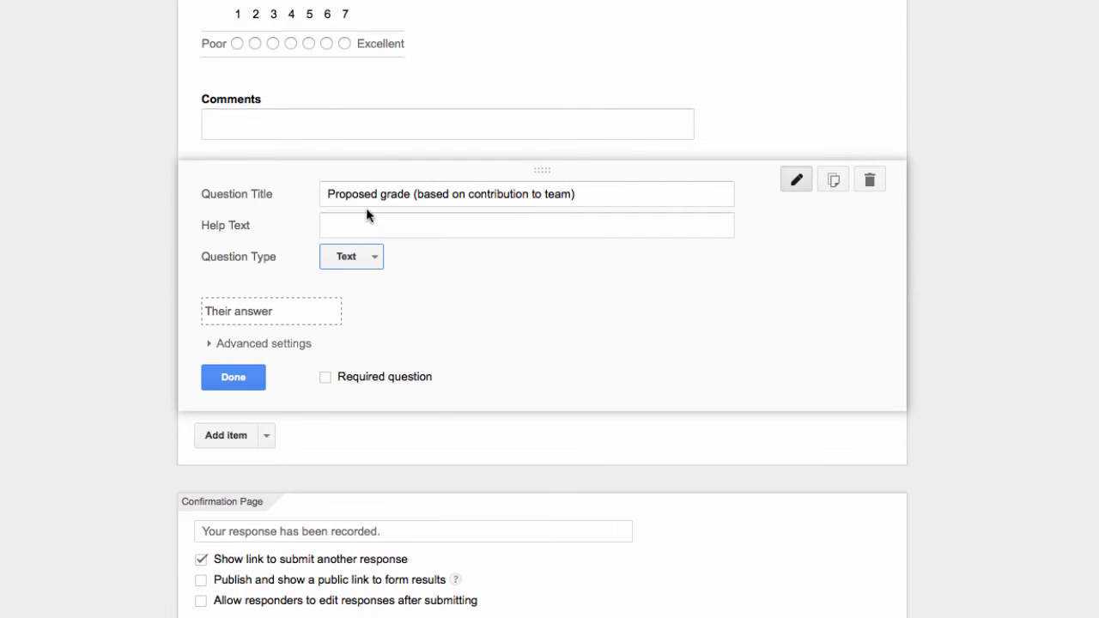
click(325, 378)
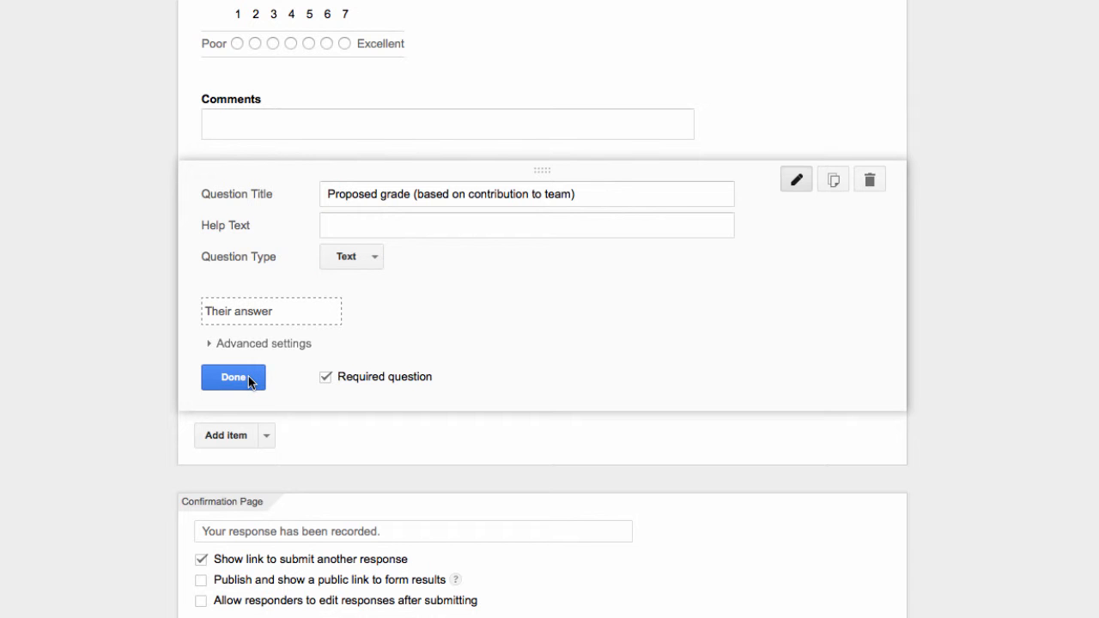
click(248, 380)
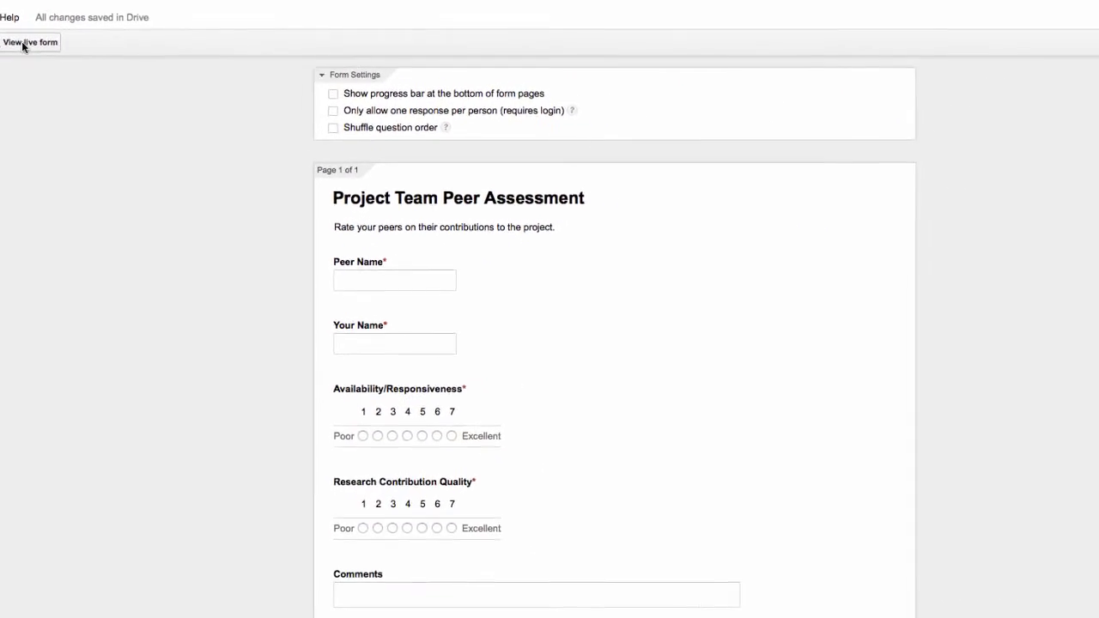
View the live Project Team Peer Assessment form, and open its responses from the form editor.
click(23, 45)
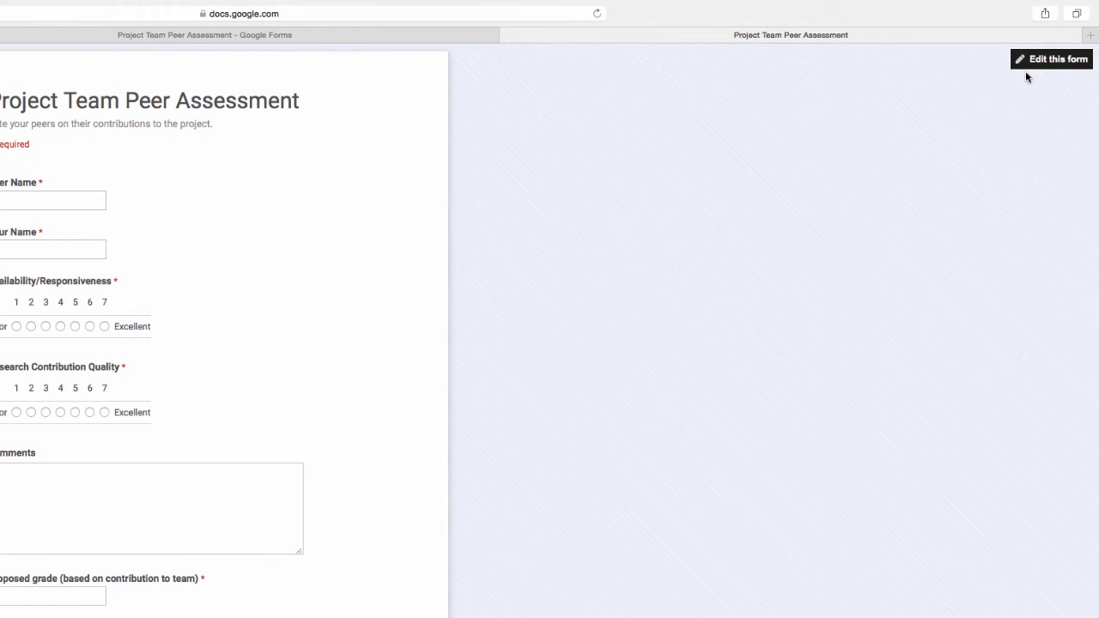
click(509, 35)
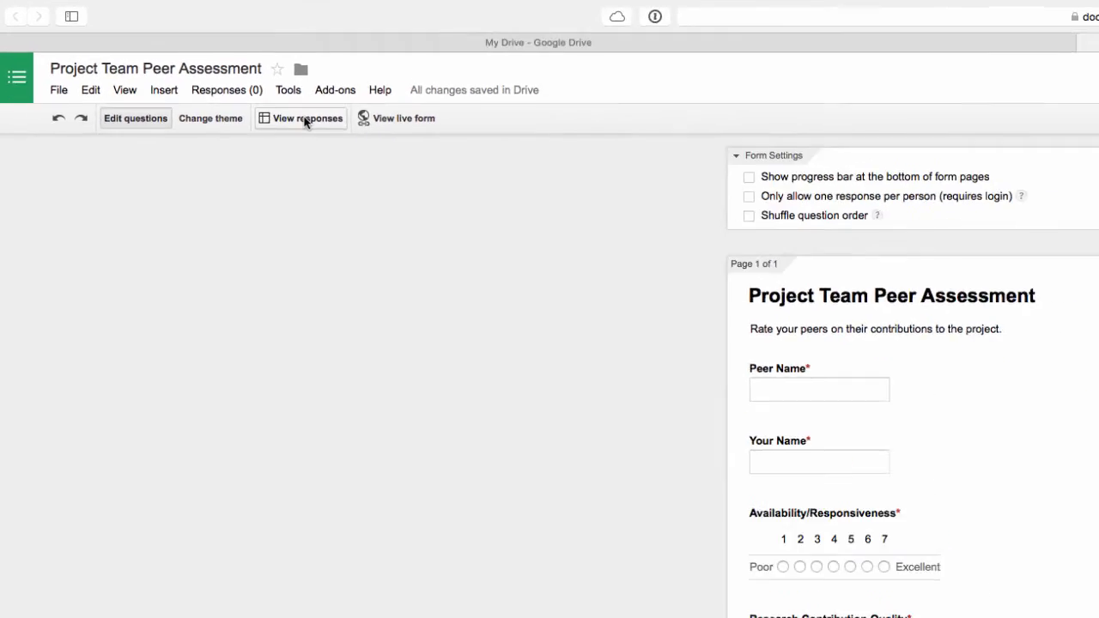
click(407, 160)
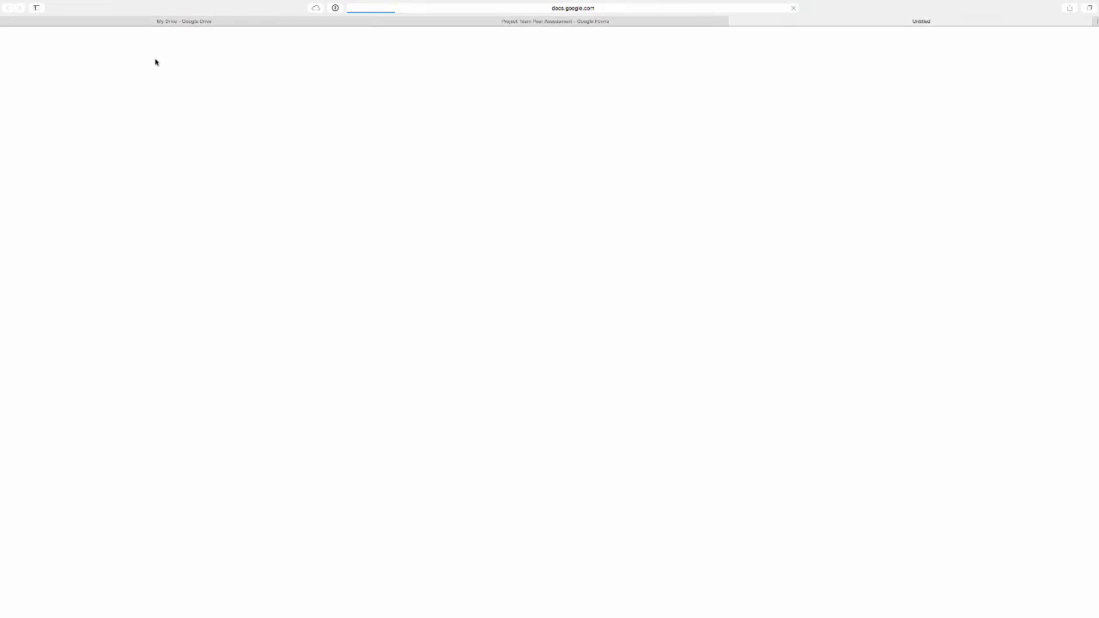